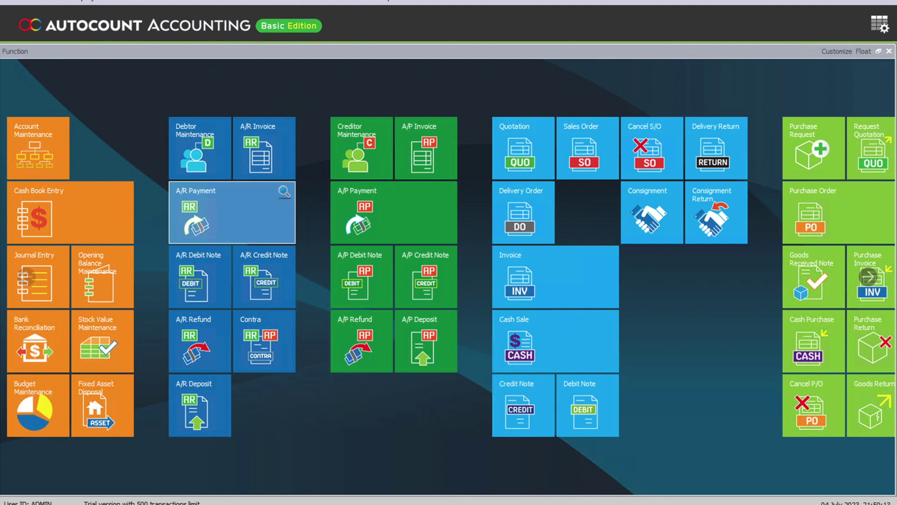
# - Open user dax's access rights and expand Invoicing > Sales > Quotation
pyautogui.click(291, 2)
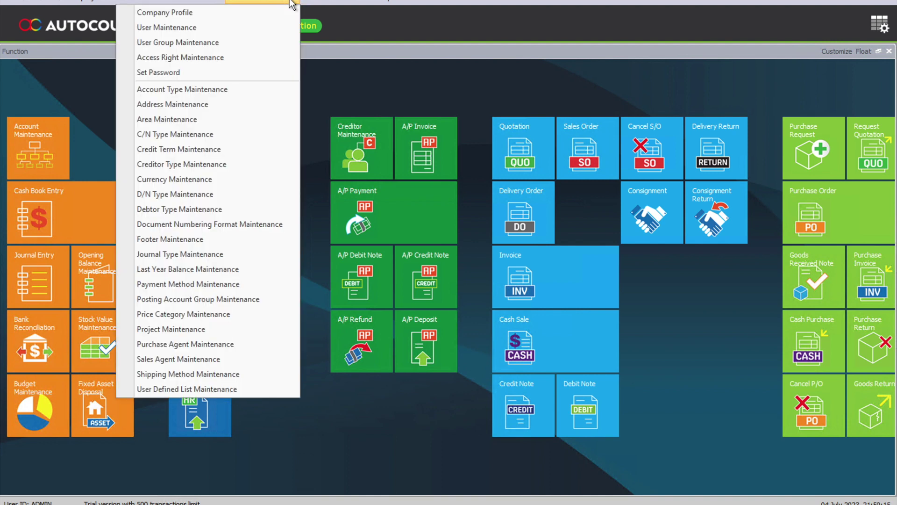
pyautogui.click(268, 27)
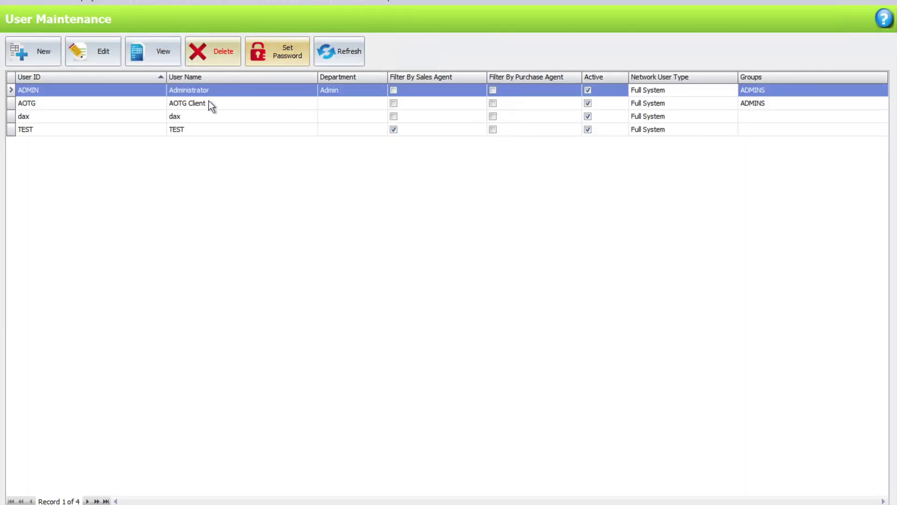
pyautogui.click(195, 116)
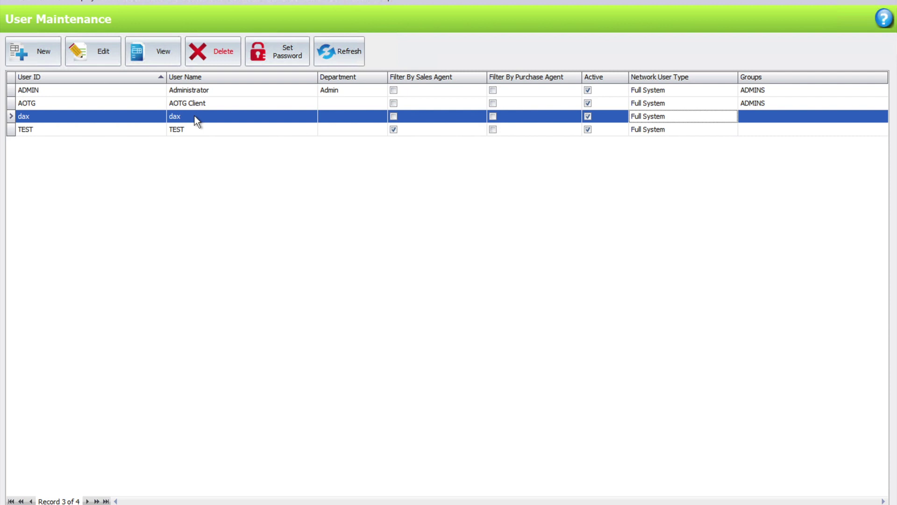
pyautogui.click(105, 49)
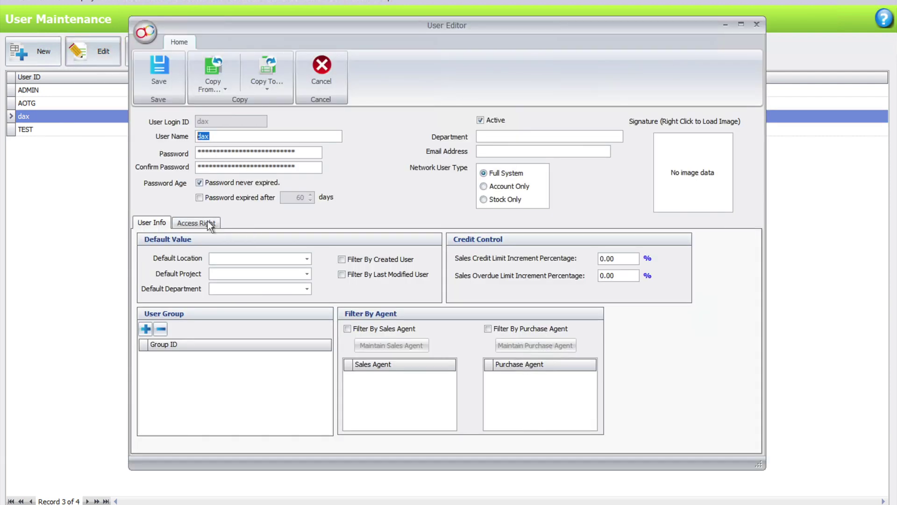
pyautogui.click(209, 224)
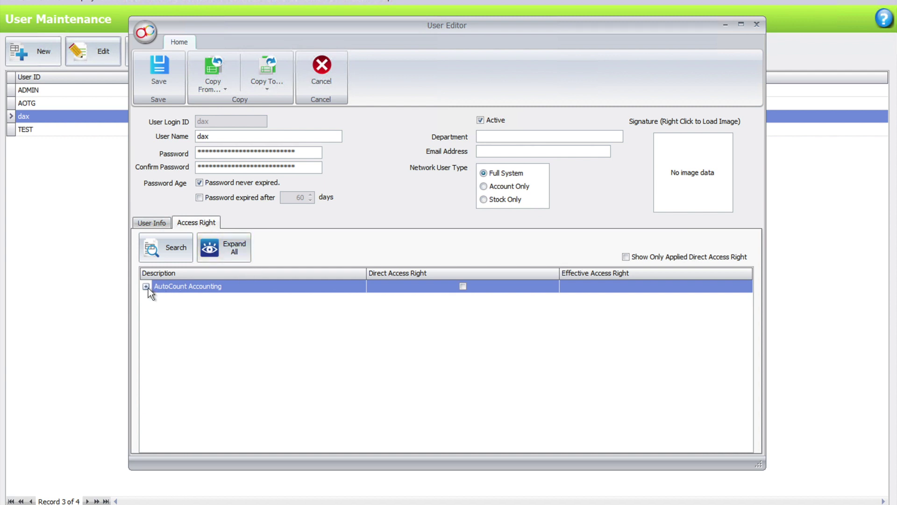
pyautogui.click(146, 287)
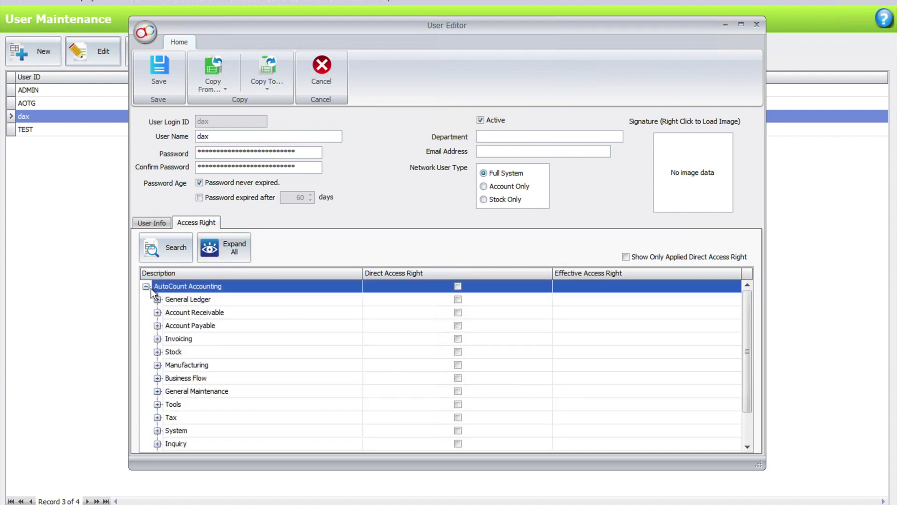
pyautogui.click(158, 338)
pyautogui.click(168, 352)
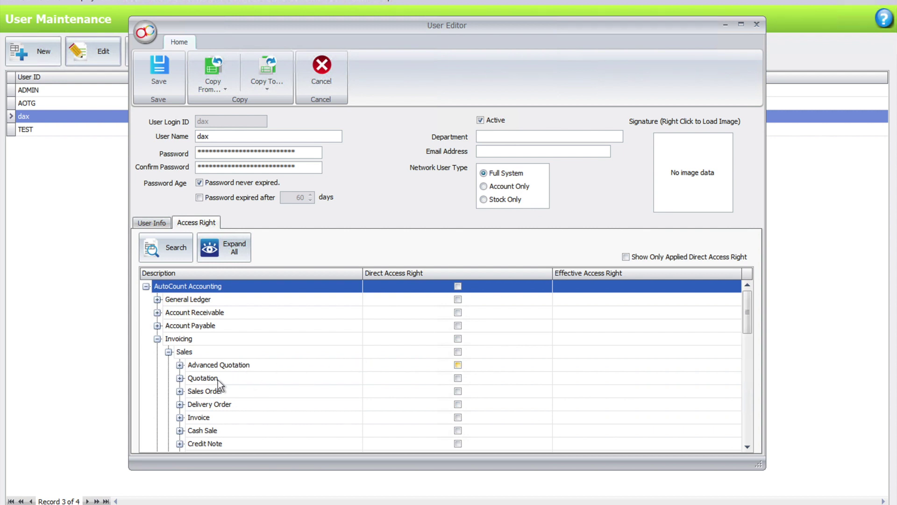
pyautogui.click(180, 379)
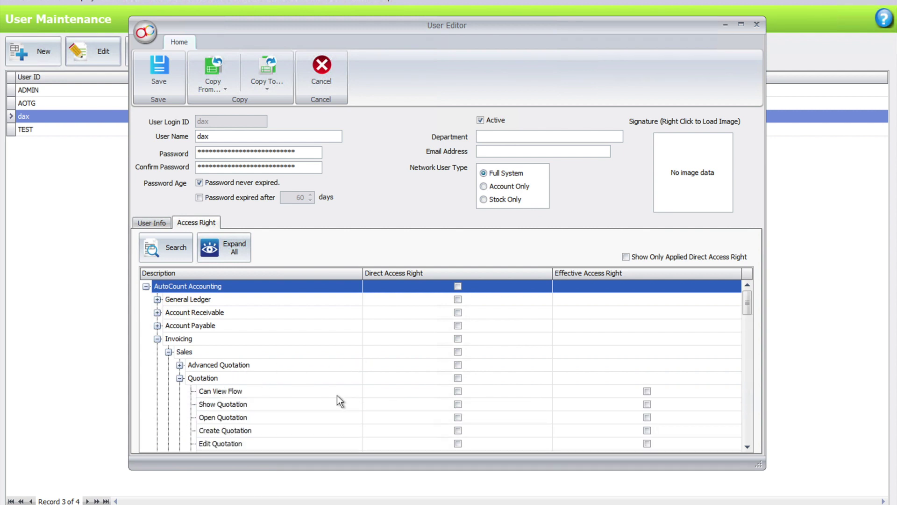
# - Untick dax's approve, edit-approved and automatic-approve quotation rights and save
pyautogui.click(458, 378)
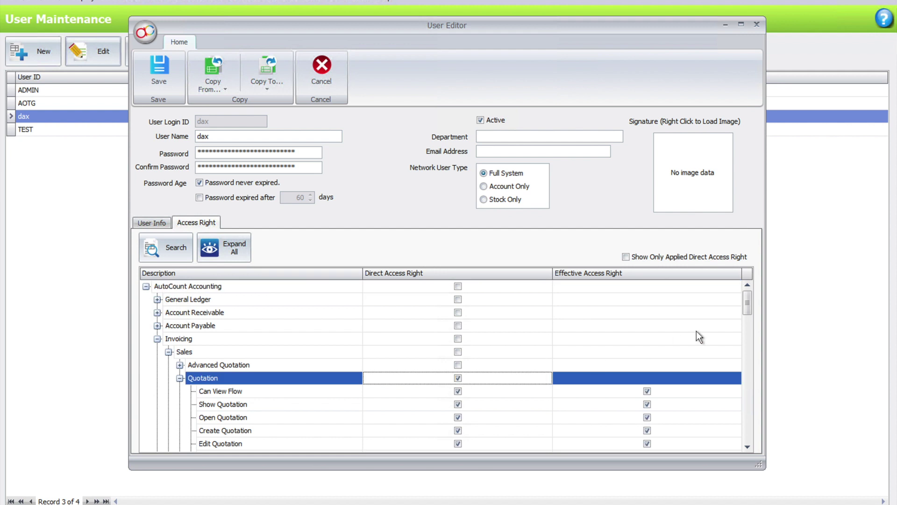
pyautogui.moveTo(747, 310); pyautogui.dragTo(748, 320)
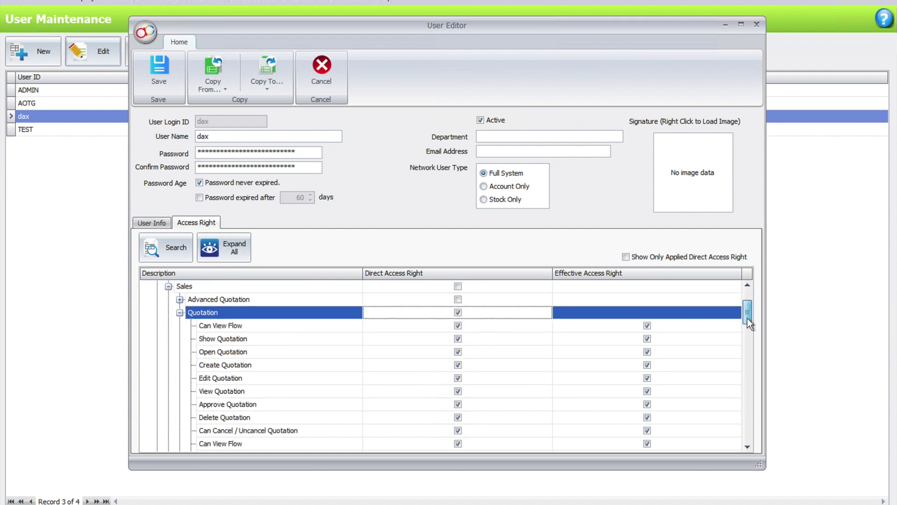
pyautogui.click(273, 382)
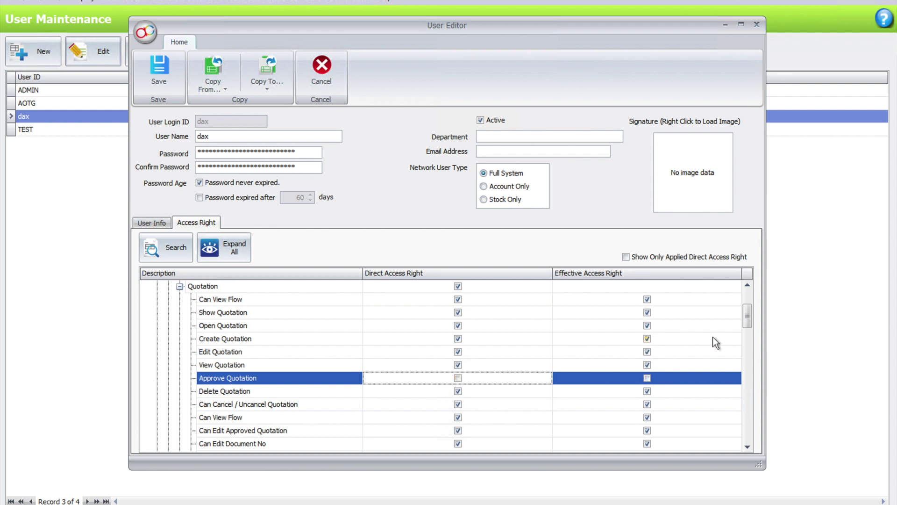
pyautogui.moveTo(747, 324); pyautogui.dragTo(747, 335)
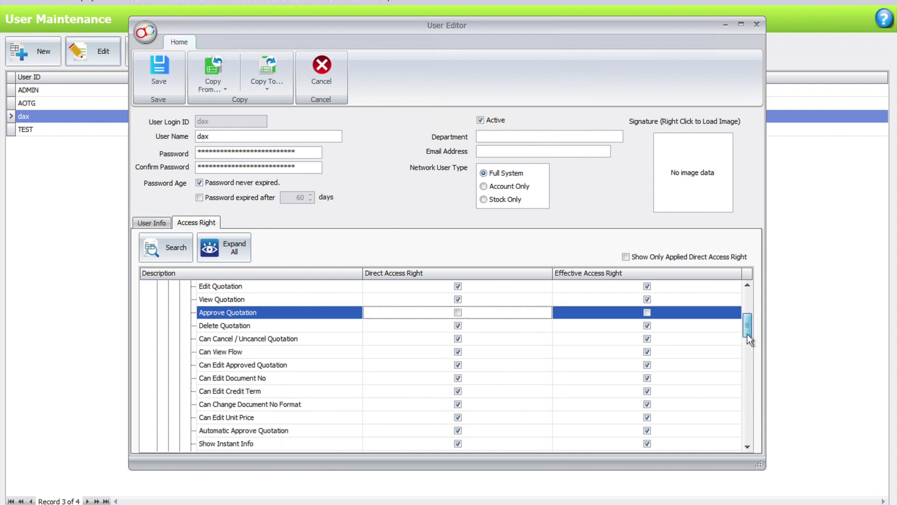
pyautogui.click(458, 353)
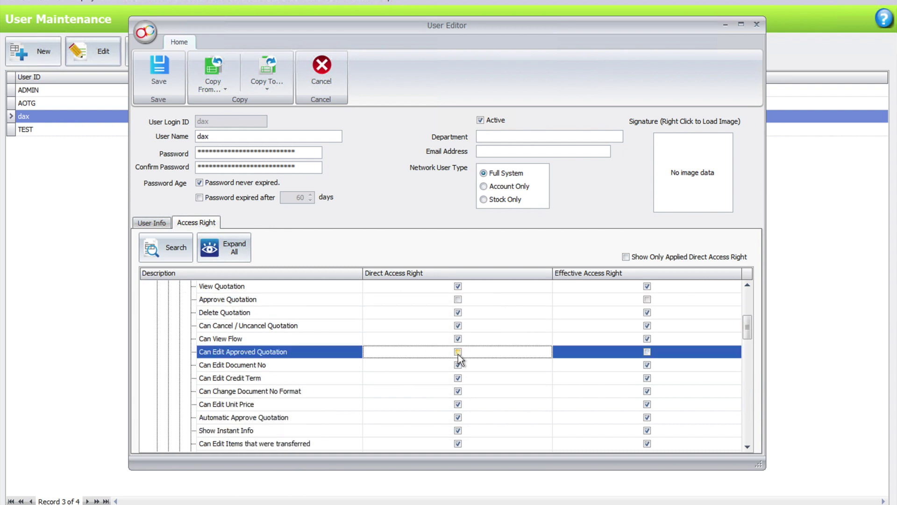
pyautogui.click(458, 417)
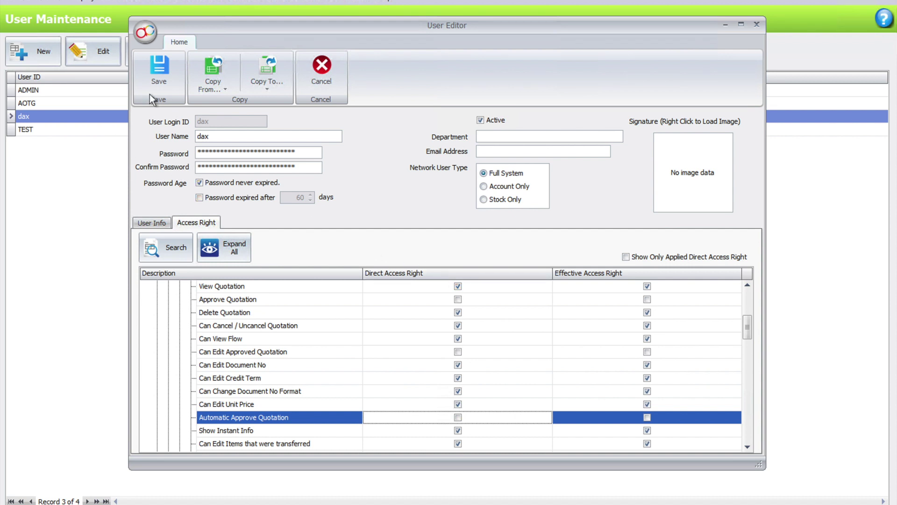
pyautogui.click(152, 80)
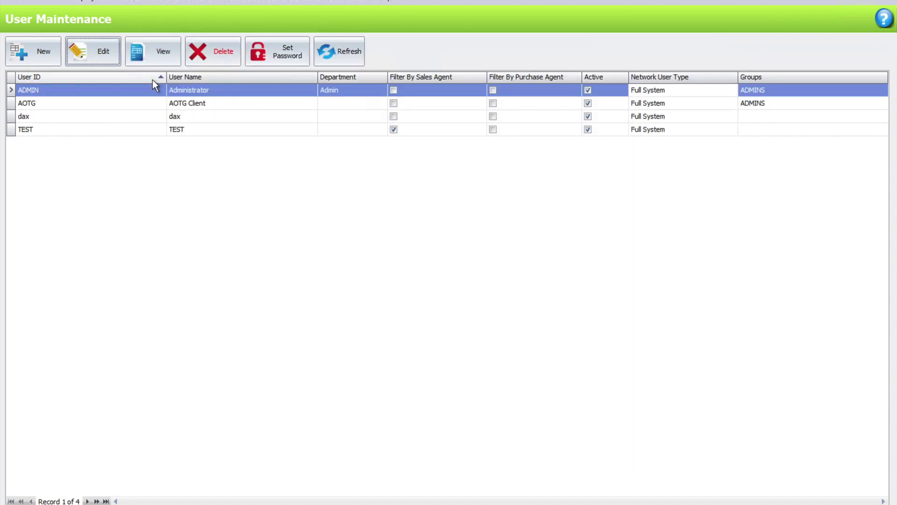
# - Log in to a new account book session as user DAX with its password
pyautogui.click(7, 2)
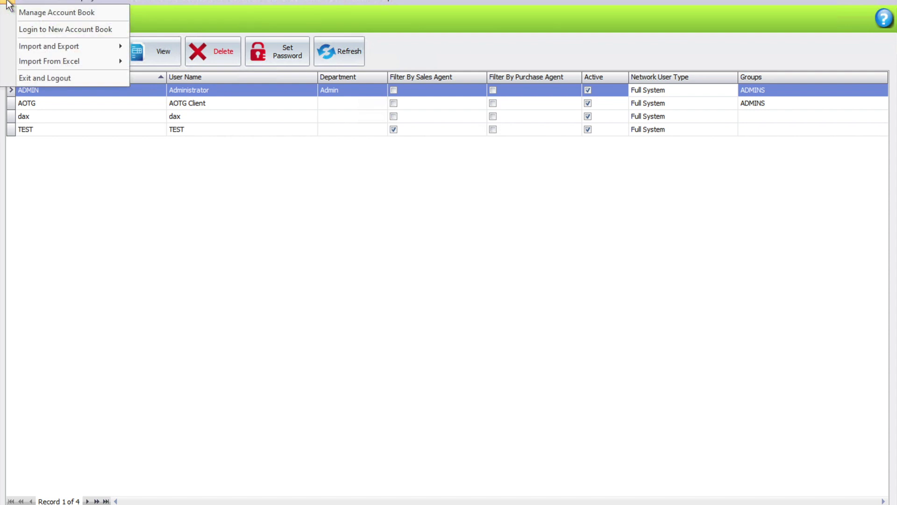
pyautogui.click(40, 31)
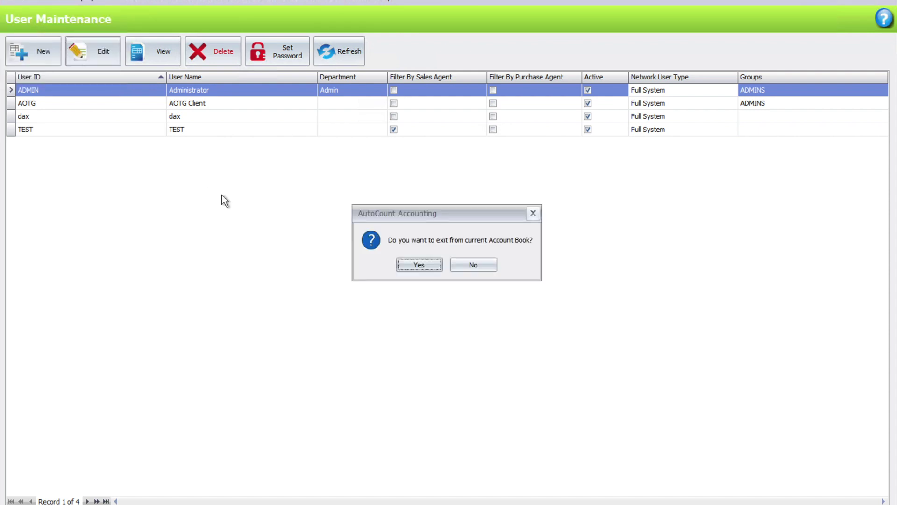
pyautogui.click(419, 265)
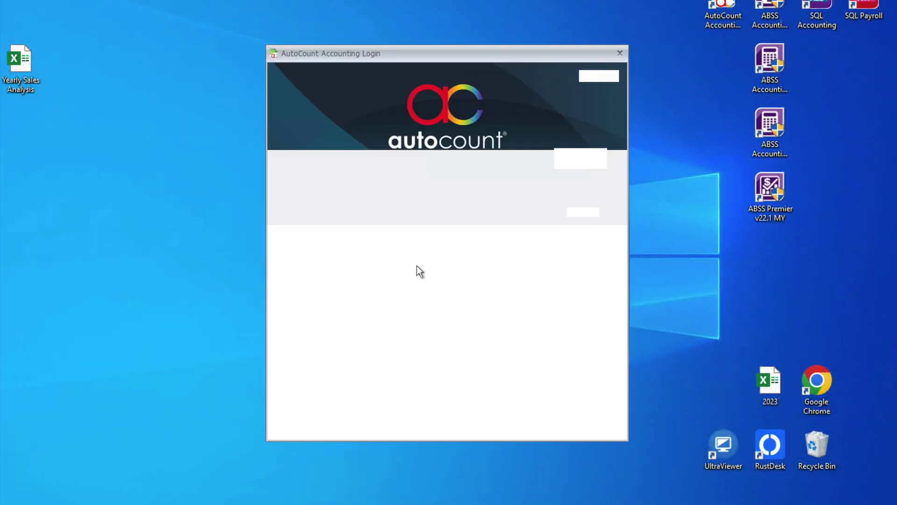
pyautogui.write('DA')
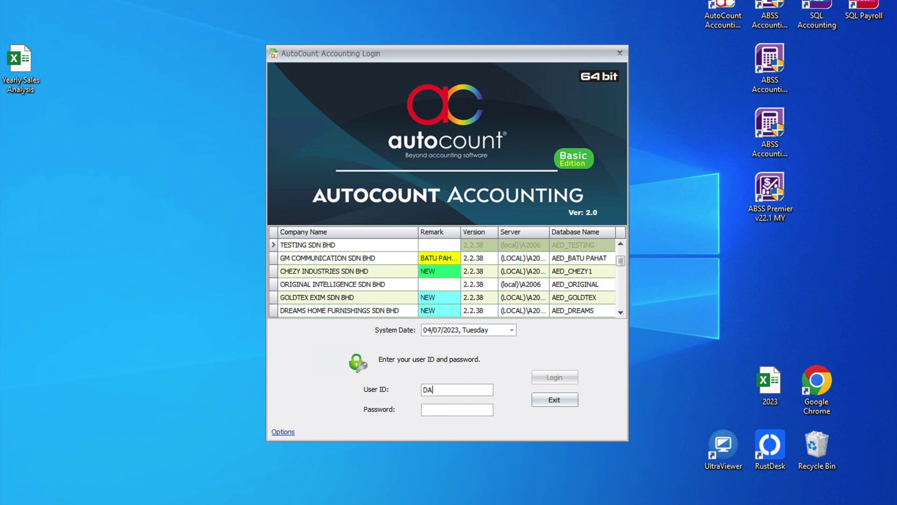
pyautogui.write('X')
pyautogui.press('Tab')
pyautogui.write('***')
pyautogui.press('Return')
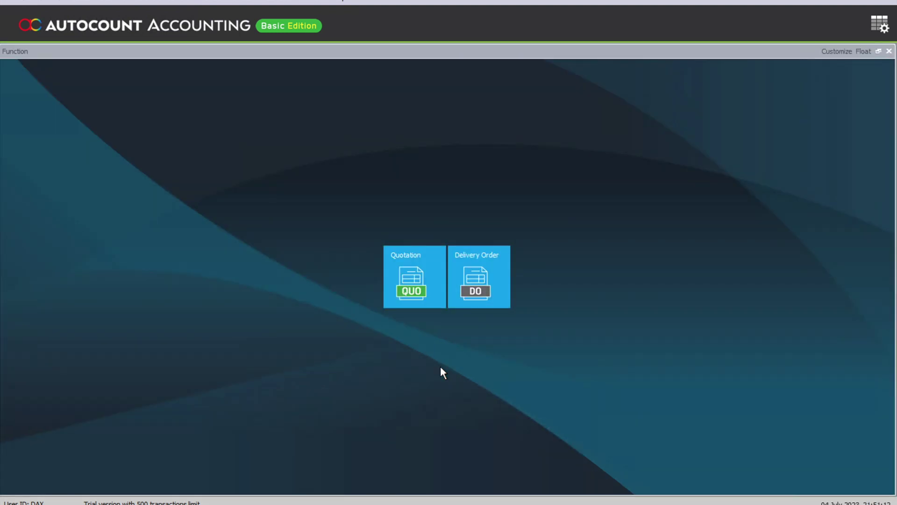
# - Start a new quotation for debtor TESTING SDN BHD
pyautogui.click(409, 274)
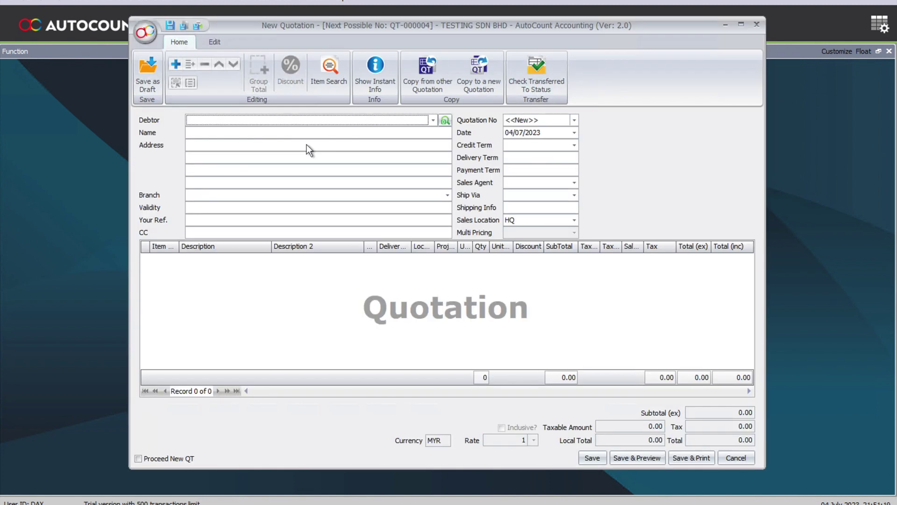
pyautogui.click(433, 121)
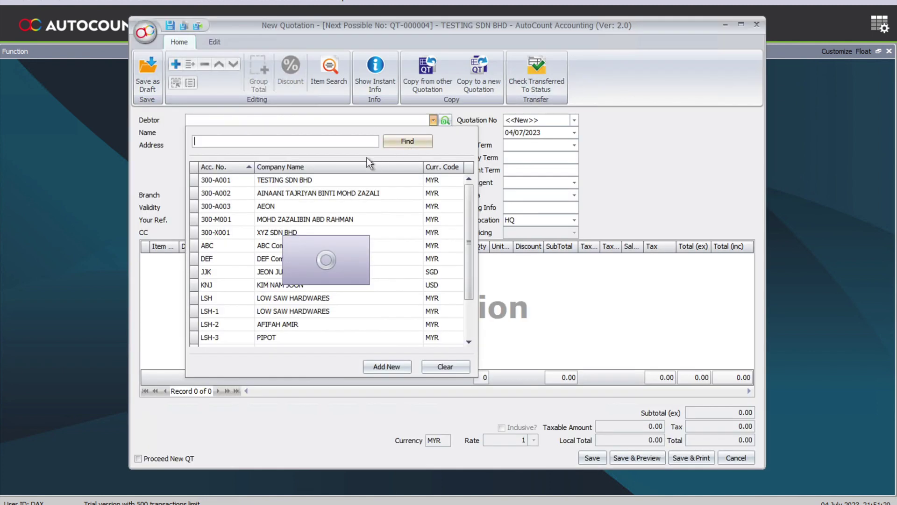
pyautogui.click(323, 169)
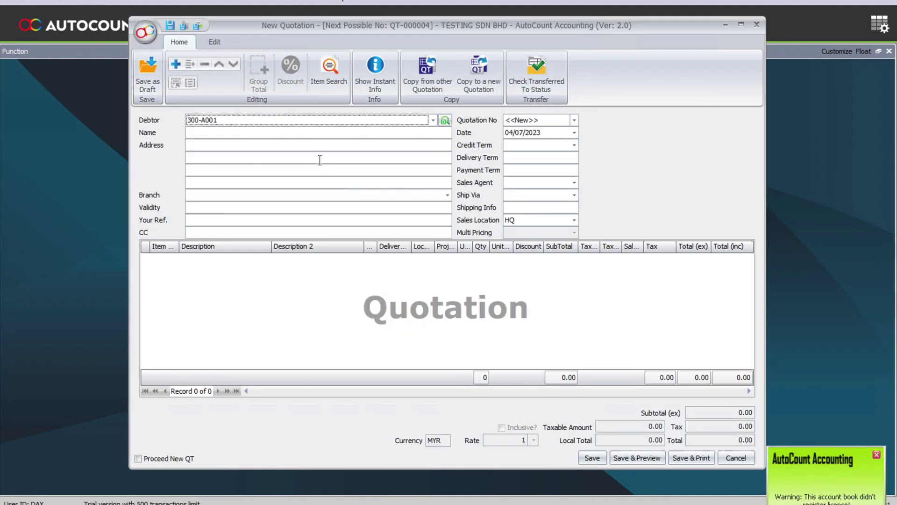
# - Add the Testing item line at unit price 100 and save the quotation
pyautogui.click(176, 65)
pyautogui.click(174, 261)
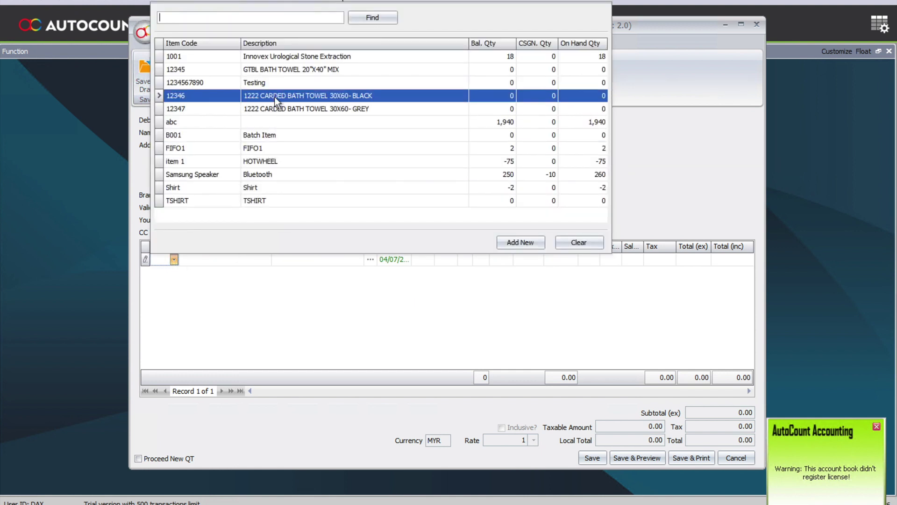
pyautogui.press('Escape')
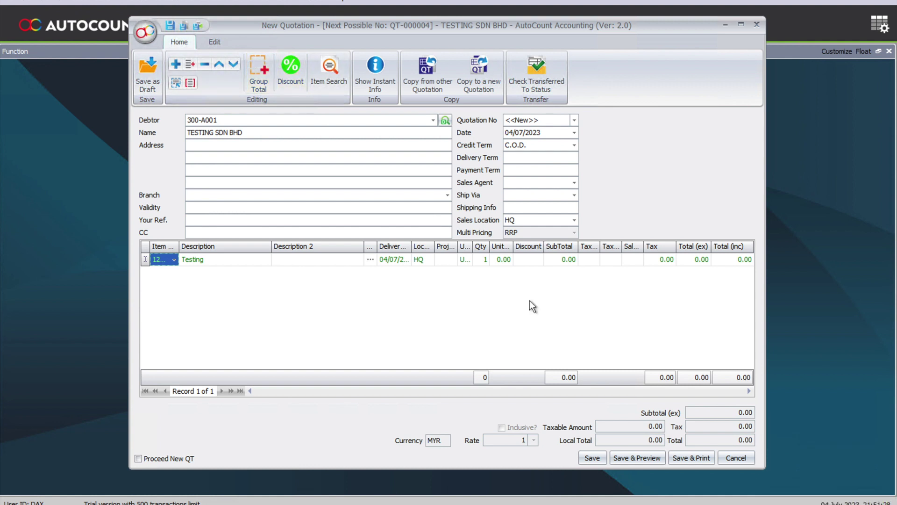
pyautogui.click(503, 259)
pyautogui.write('100')
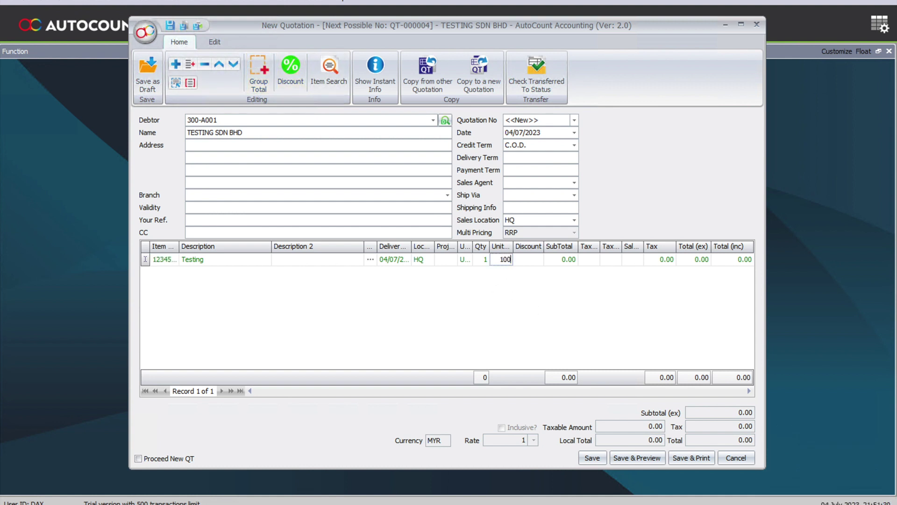
pyautogui.press('Tab')
pyautogui.click(592, 457)
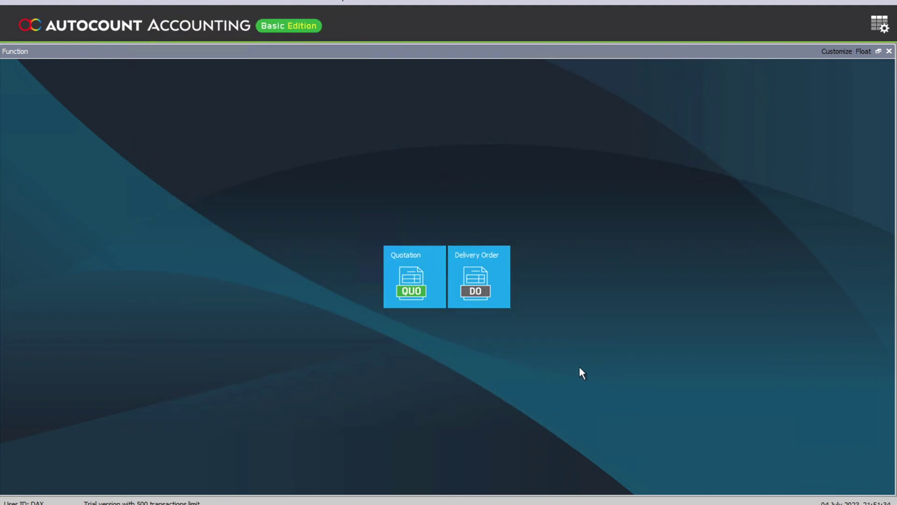
pyautogui.click(403, 277)
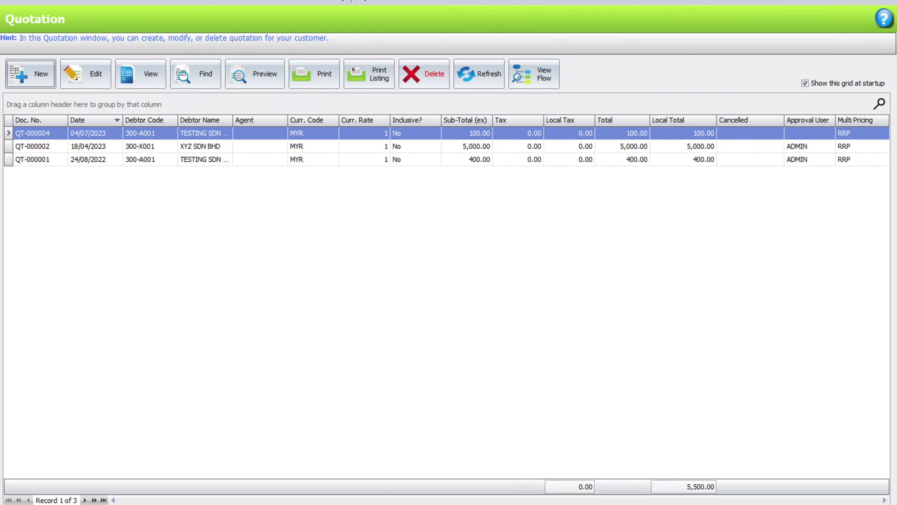
pyautogui.moveTo(343, 499)
pyautogui.click(298, 466)
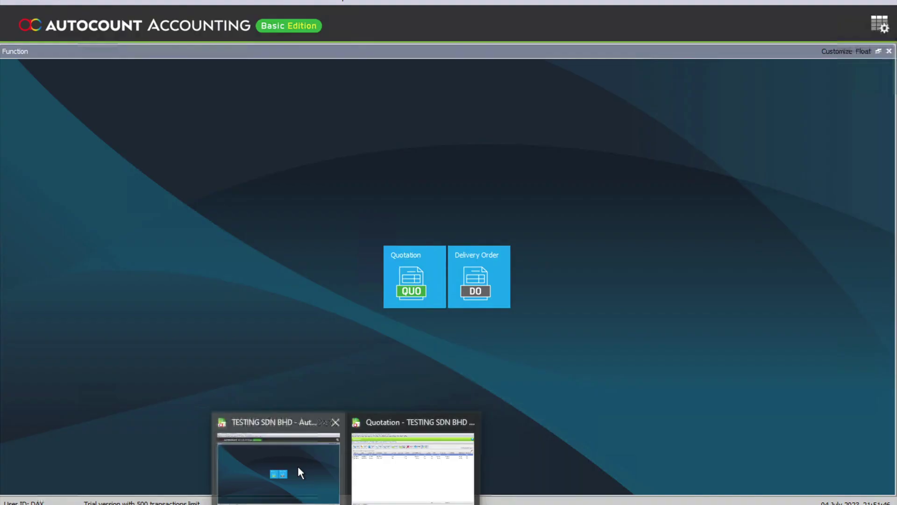
pyautogui.click(479, 280)
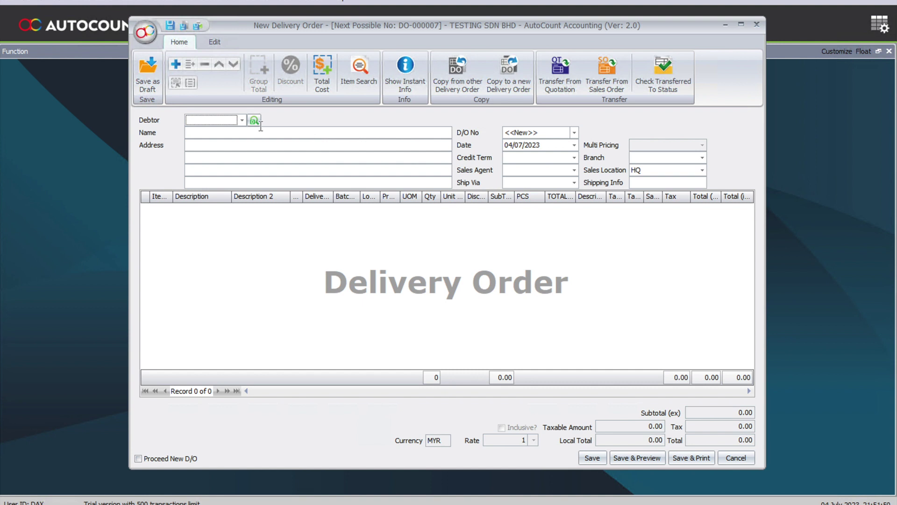
pyautogui.click(241, 120)
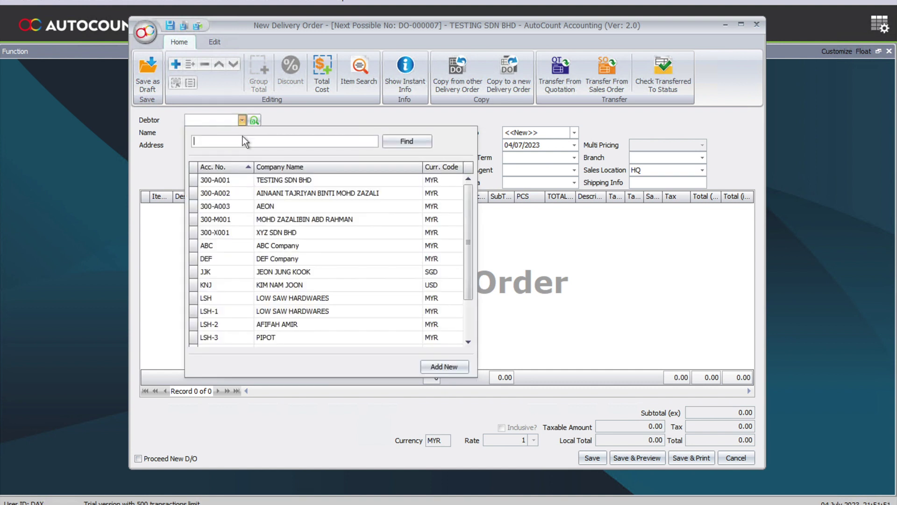
pyautogui.click(267, 180)
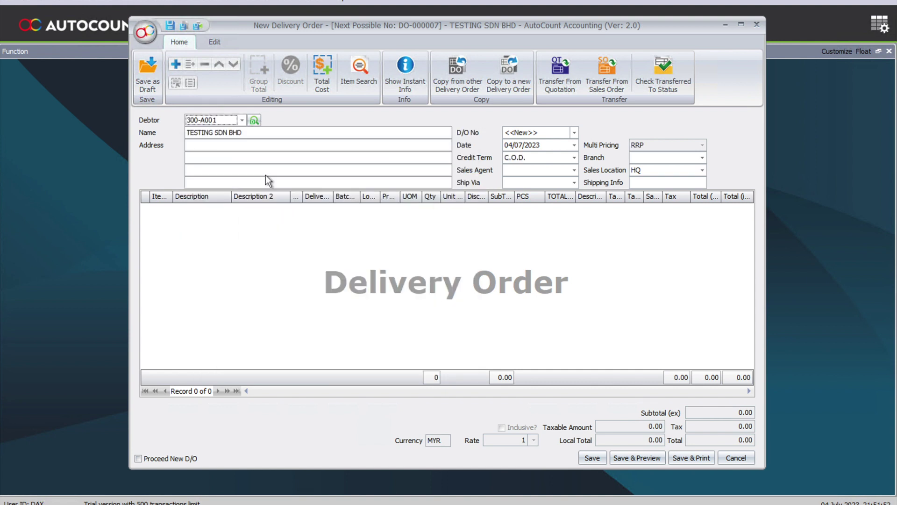
pyautogui.click(557, 77)
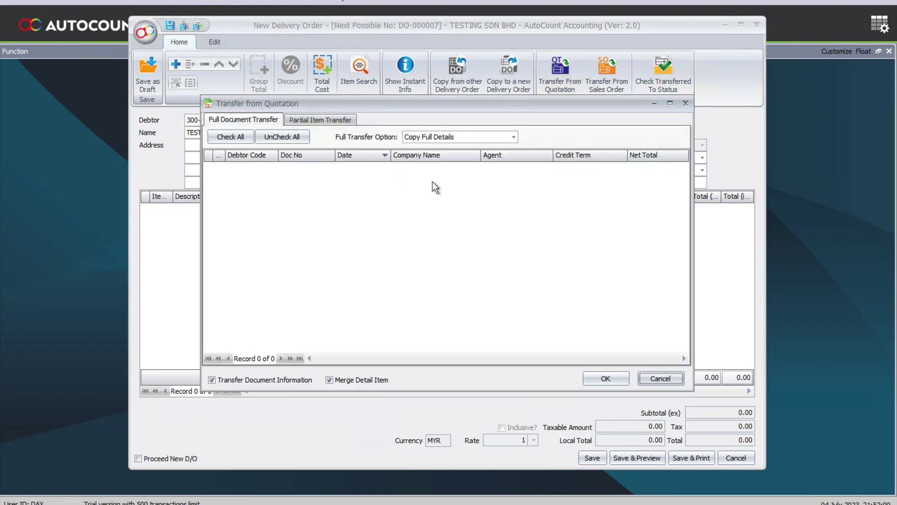
pyautogui.click(667, 381)
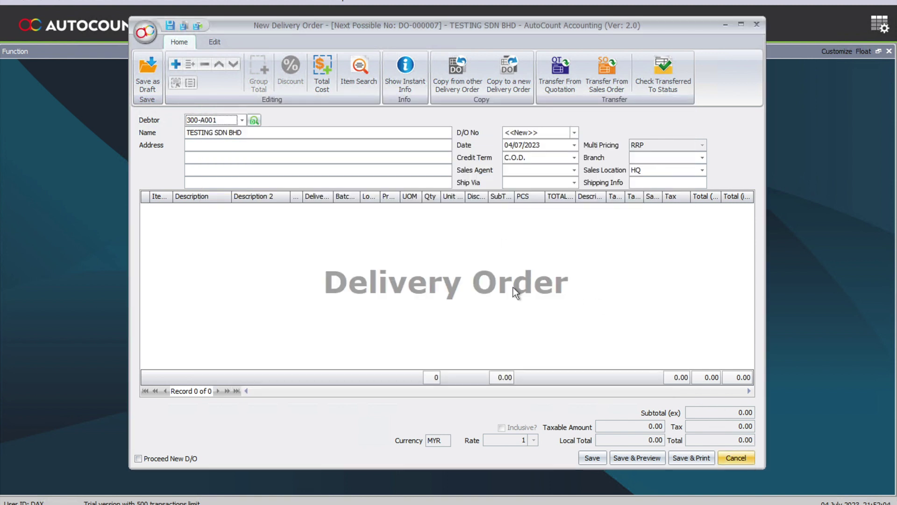
pyautogui.press('Escape')
pyautogui.click(455, 265)
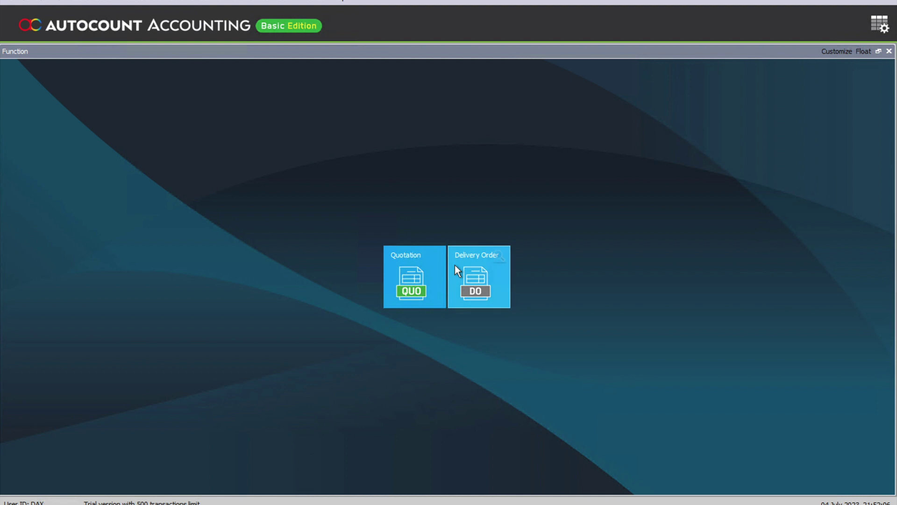
# - Exit the account book and log back in as ADMIN, declining the K.I.V. folder
pyautogui.click(6, 4)
pyautogui.click(26, 18)
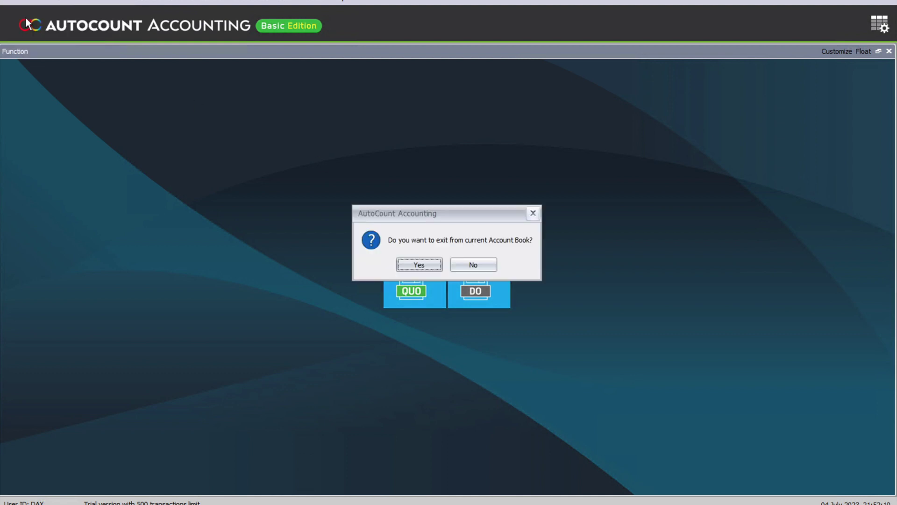
pyautogui.click(419, 264)
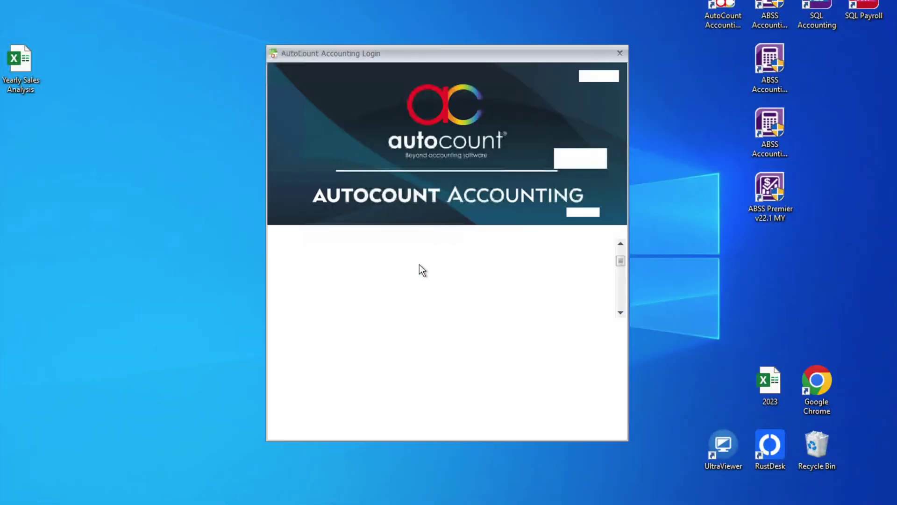
pyautogui.hotkey('shift', 'Tab')
pyautogui.write('ADMIN')
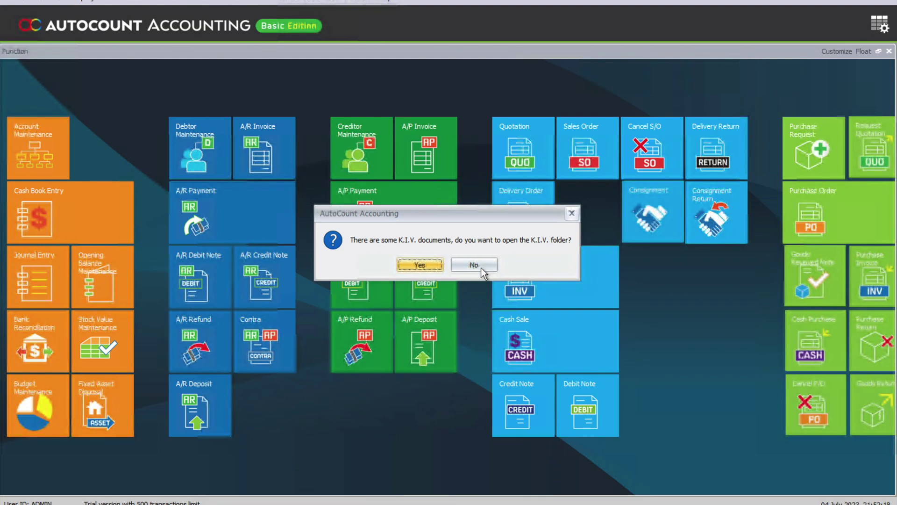
pyautogui.click(482, 266)
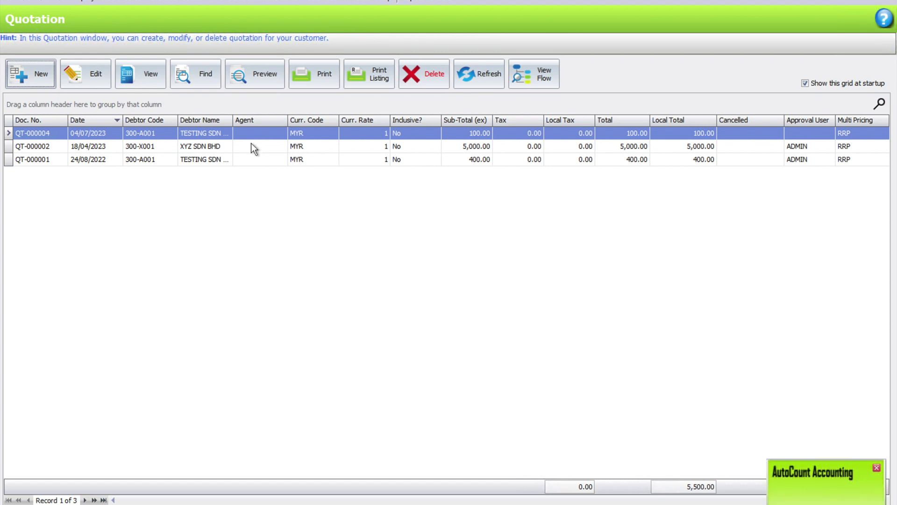
# - Approve quotation QT-000004 as ADMIN and close its view
pyautogui.doubleClick(225, 133)
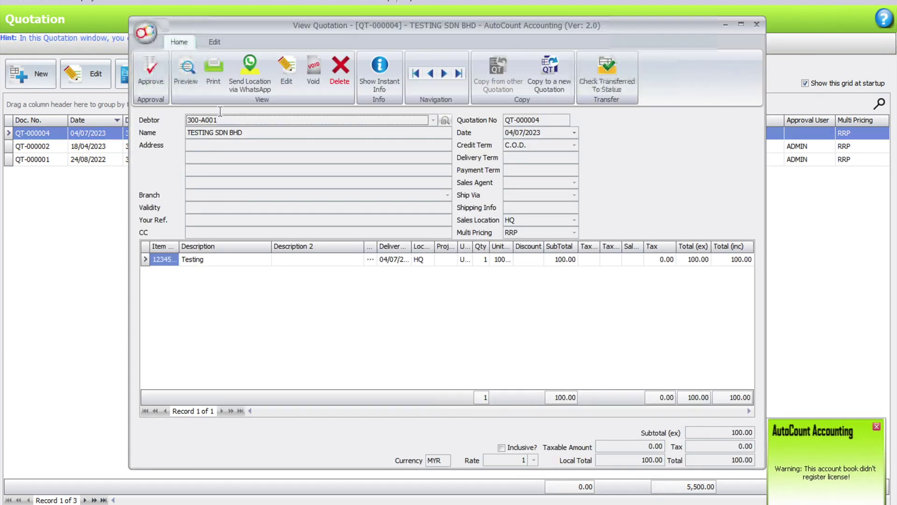
pyautogui.click(151, 74)
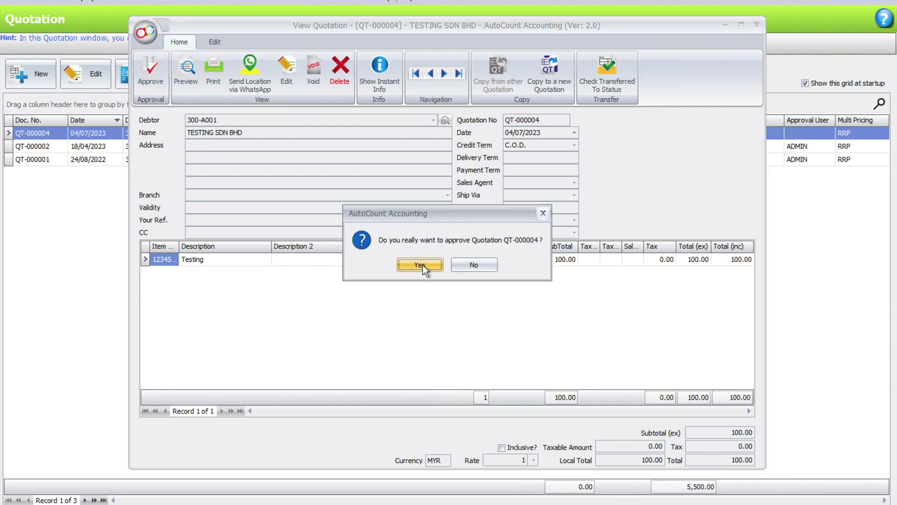
pyautogui.click(420, 265)
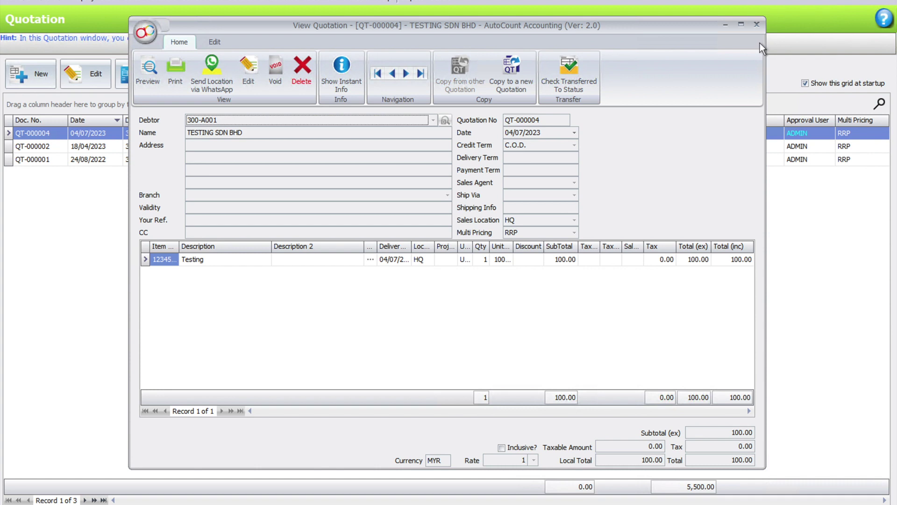
pyautogui.click(757, 24)
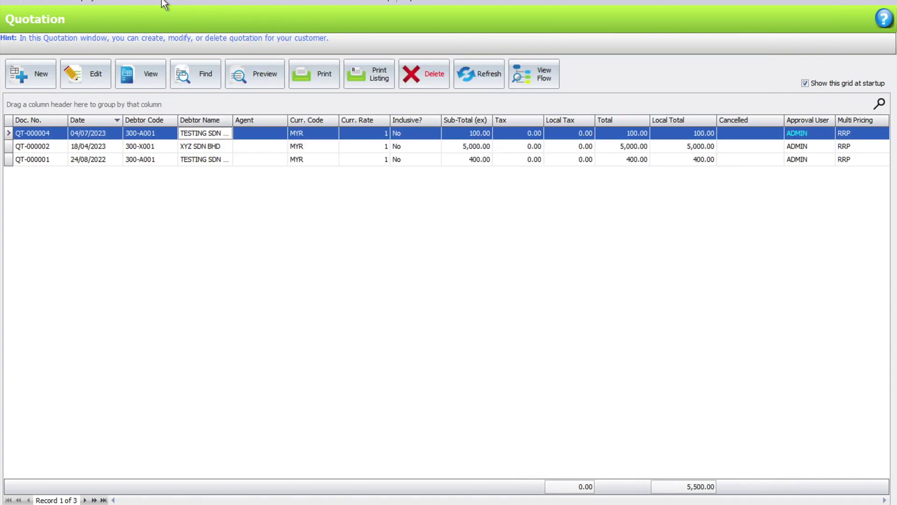
pyautogui.click(131, 2)
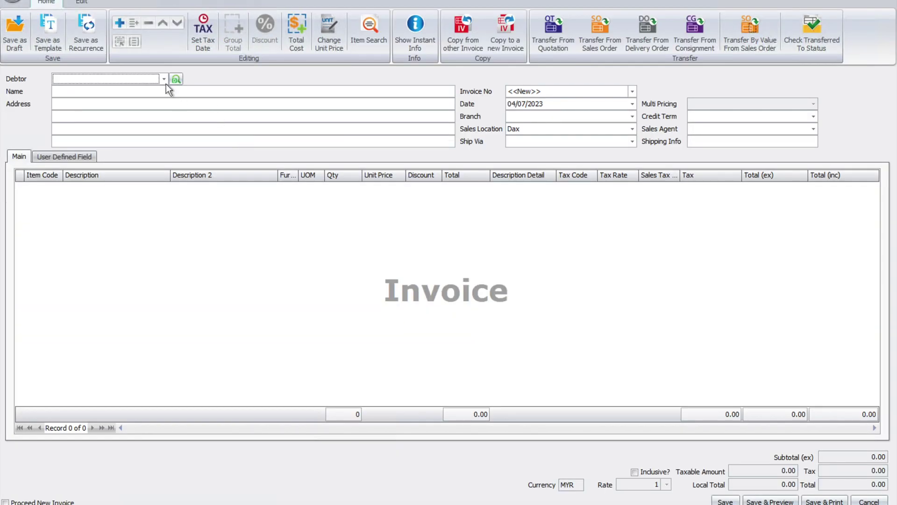
# - Set the invoice debtor to 300-A001 TESTING SDN BHD and list transferable quotations
pyautogui.click(164, 82)
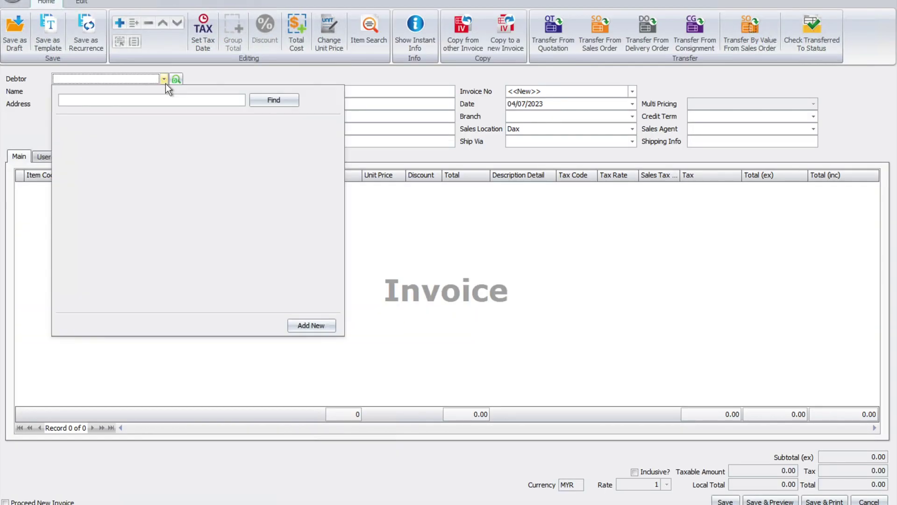
pyautogui.click(173, 139)
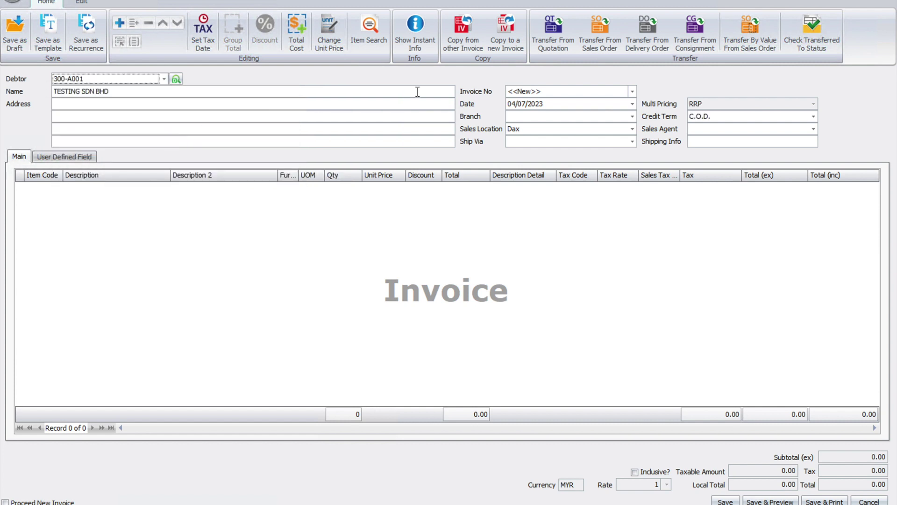
pyautogui.click(557, 37)
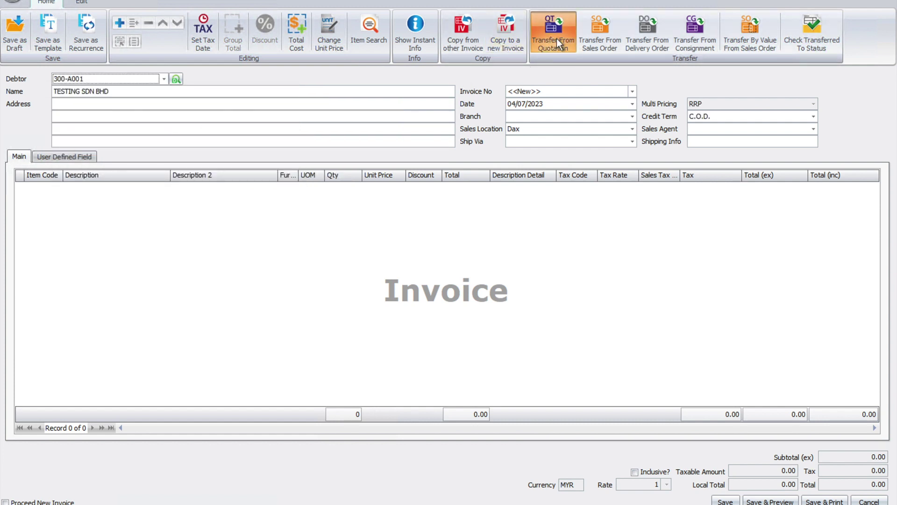